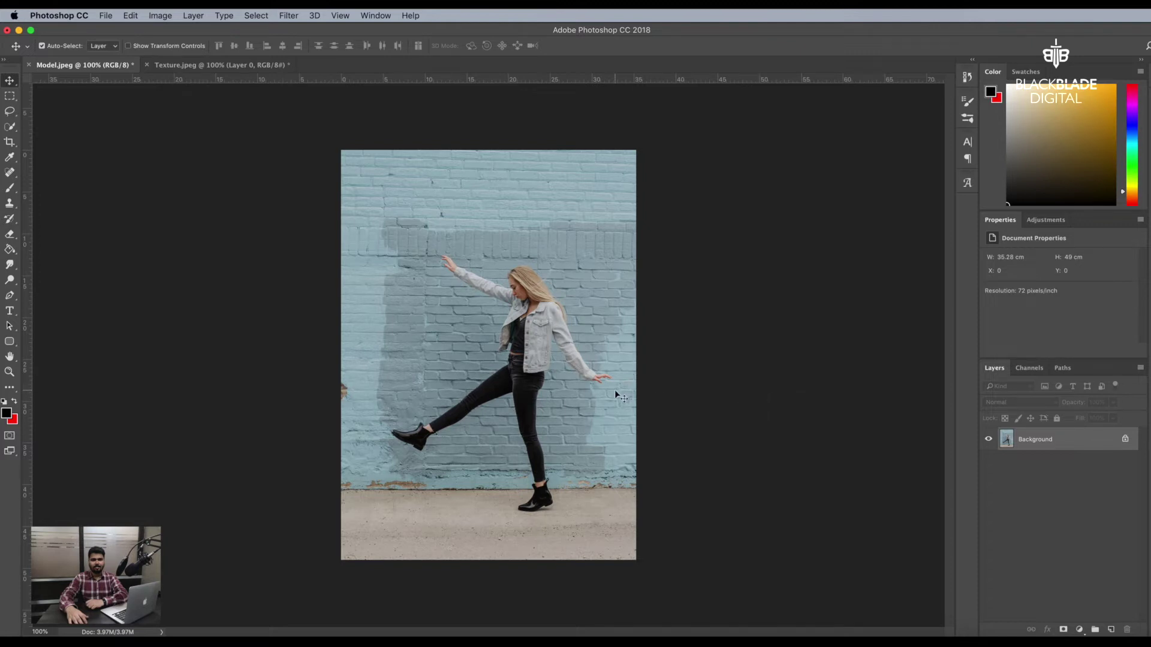
Step: Duplicate the Background model photo as Layer 1 with Ctrl+J
key(ctrl+j)
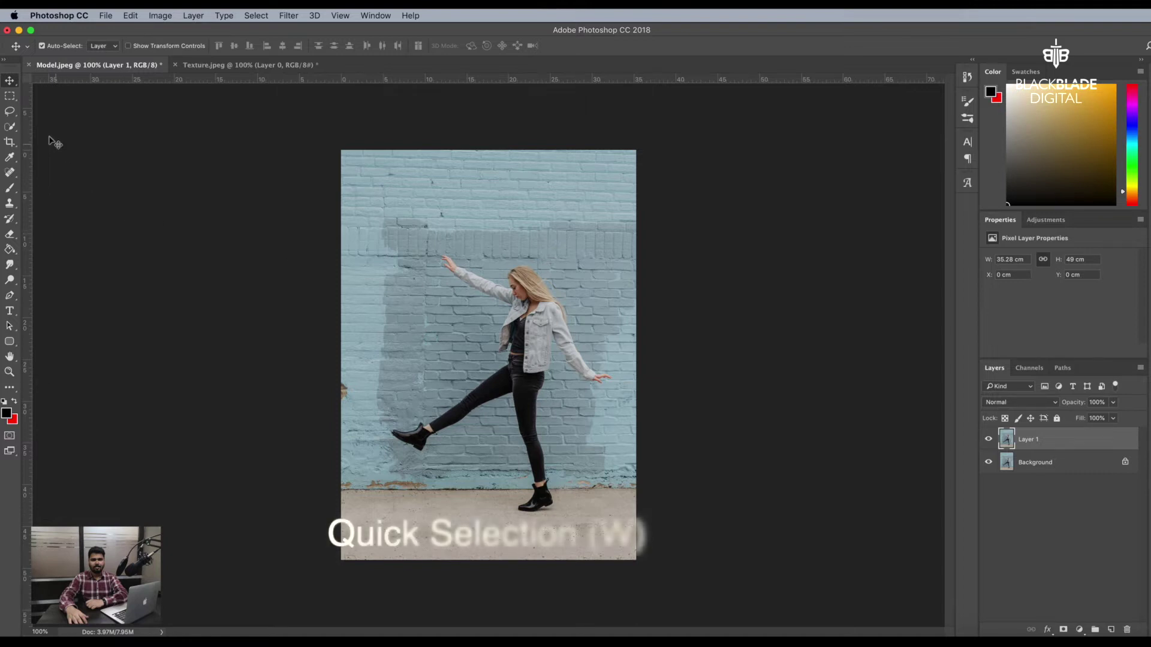
Step: Select the model with Quick Selection, then invert the selection to the wall and ground
click(10, 111)
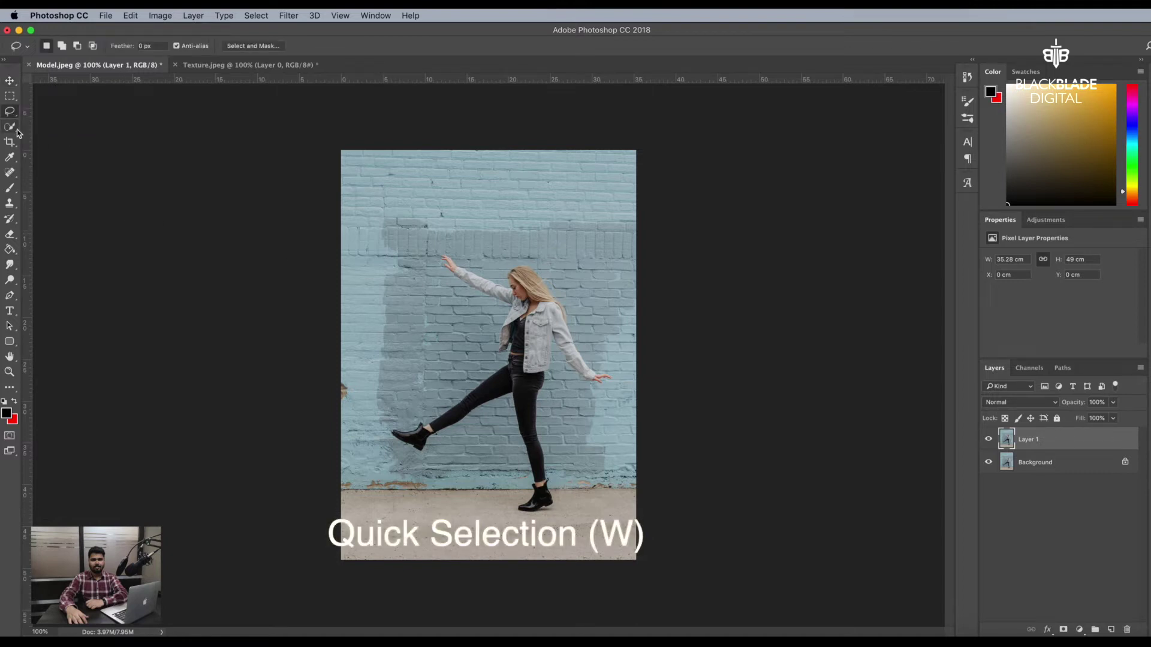
click(18, 133)
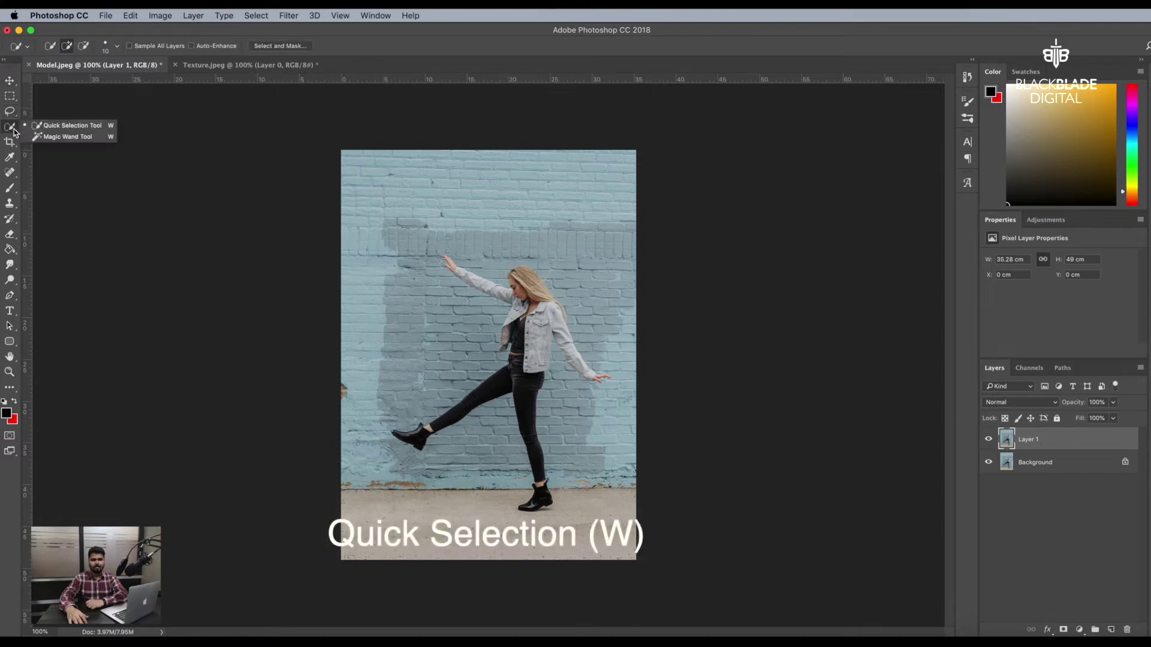
click(52, 126)
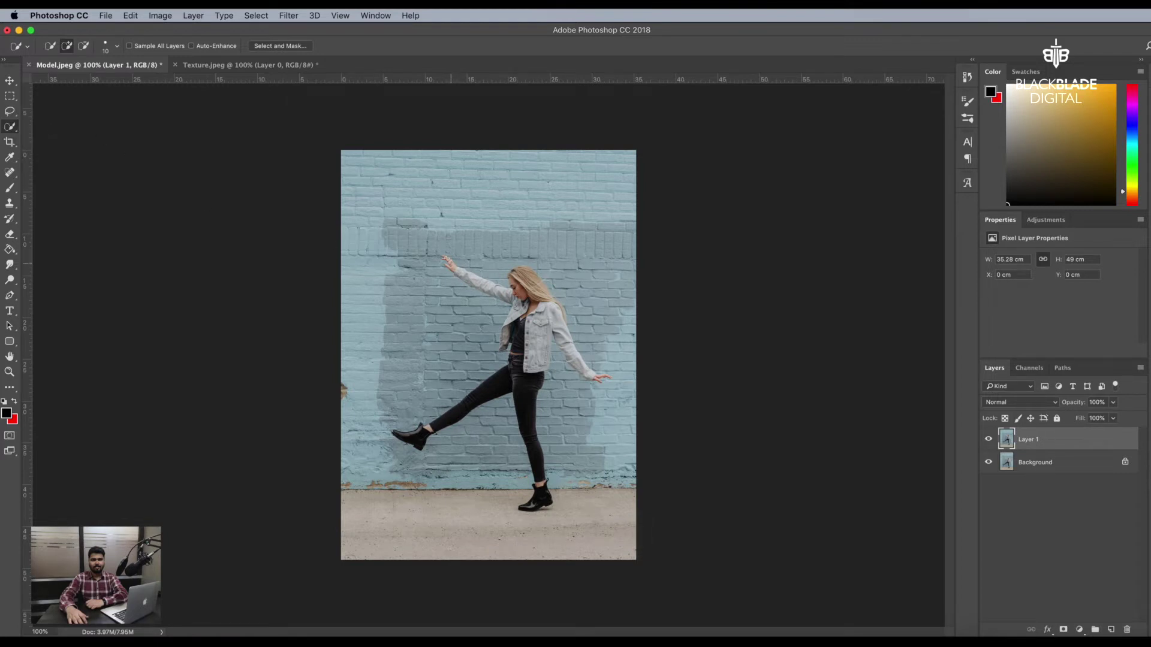
drag(449, 263, 492, 287)
scroll(492, 286, up, 2)
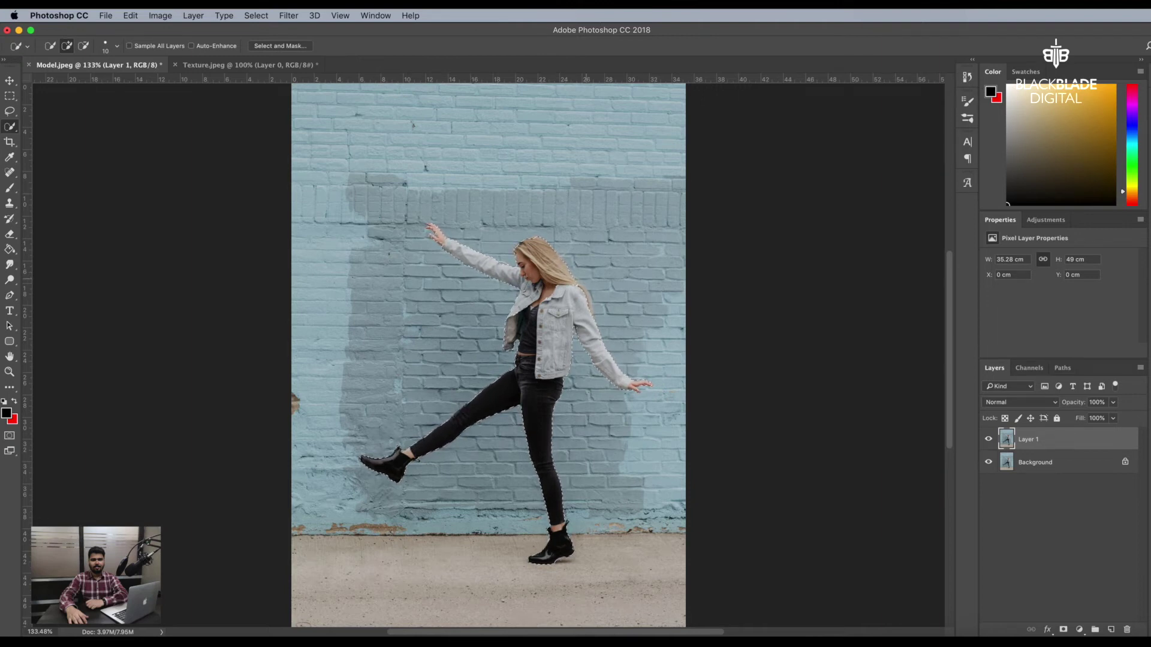
key(ctrl+shift+i)
Step: Add a Hue/Saturation adjustment with Saturation -100 and group it into Group 1
click(1080, 630)
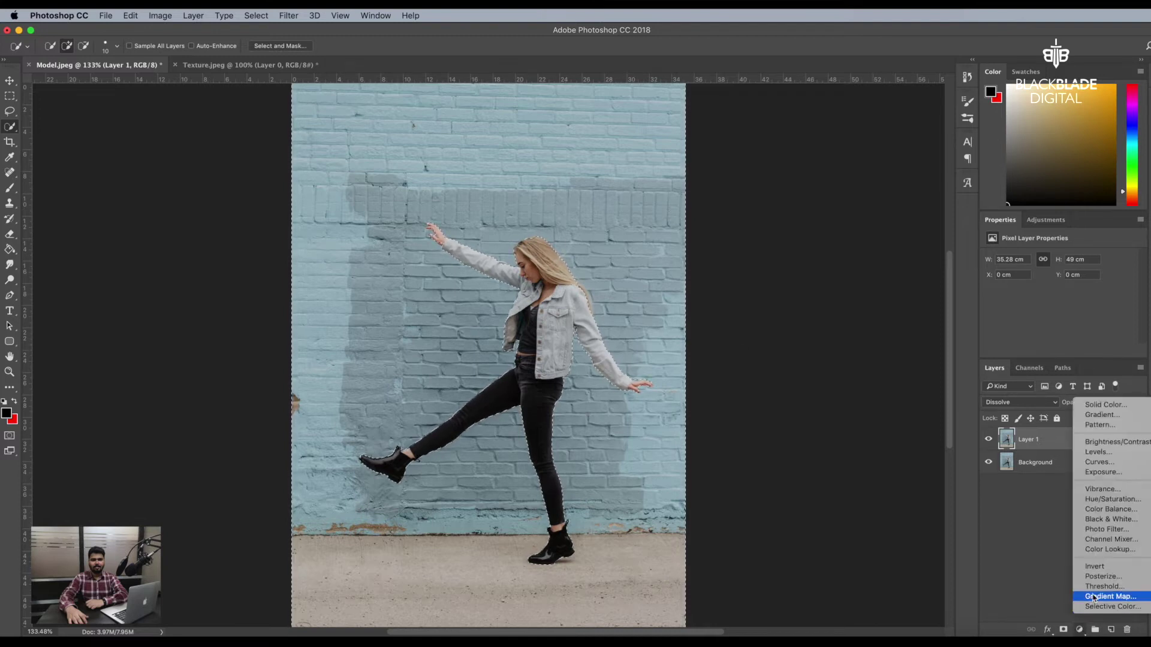
click(1122, 501)
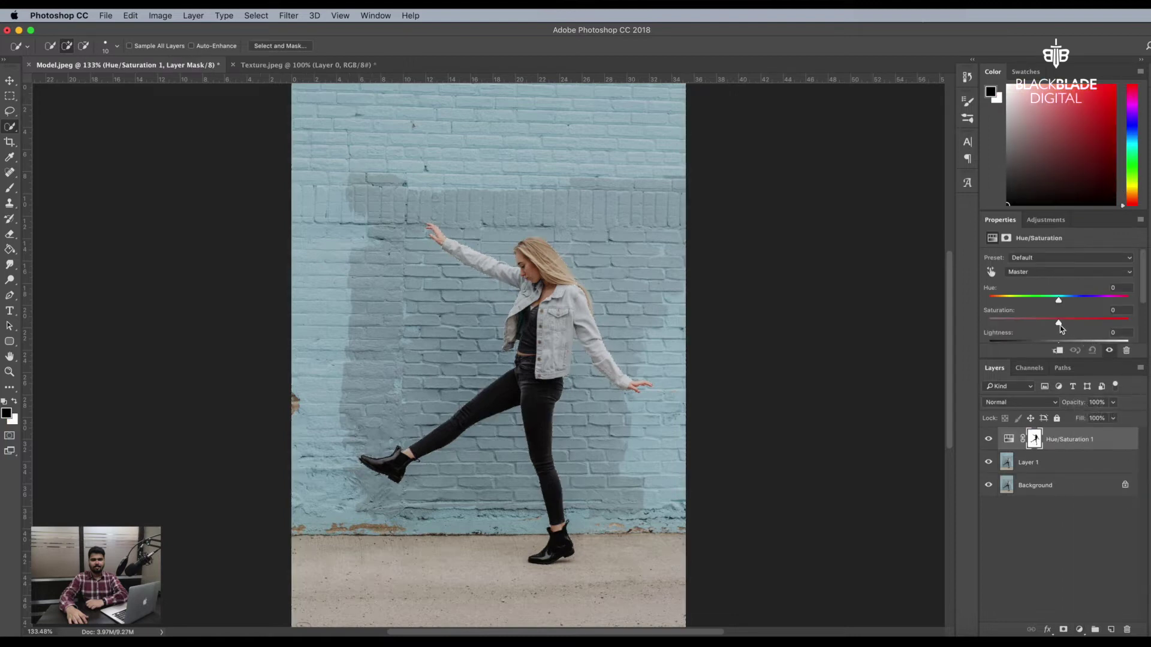
drag(1059, 324, 987, 324)
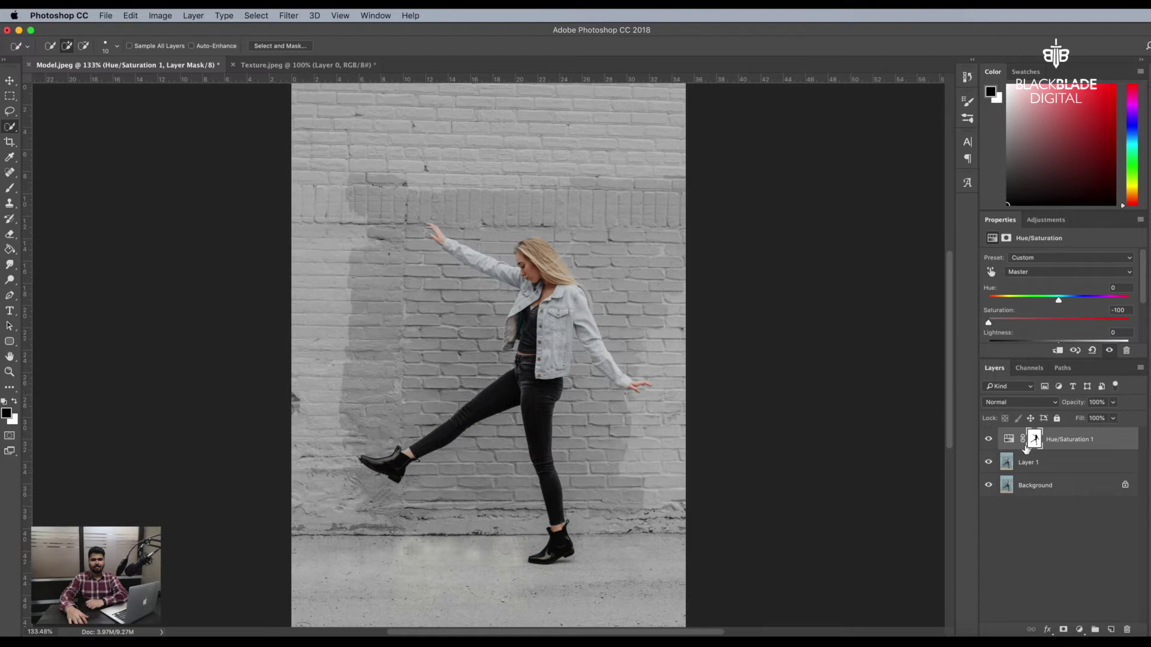
key(ctrl+g)
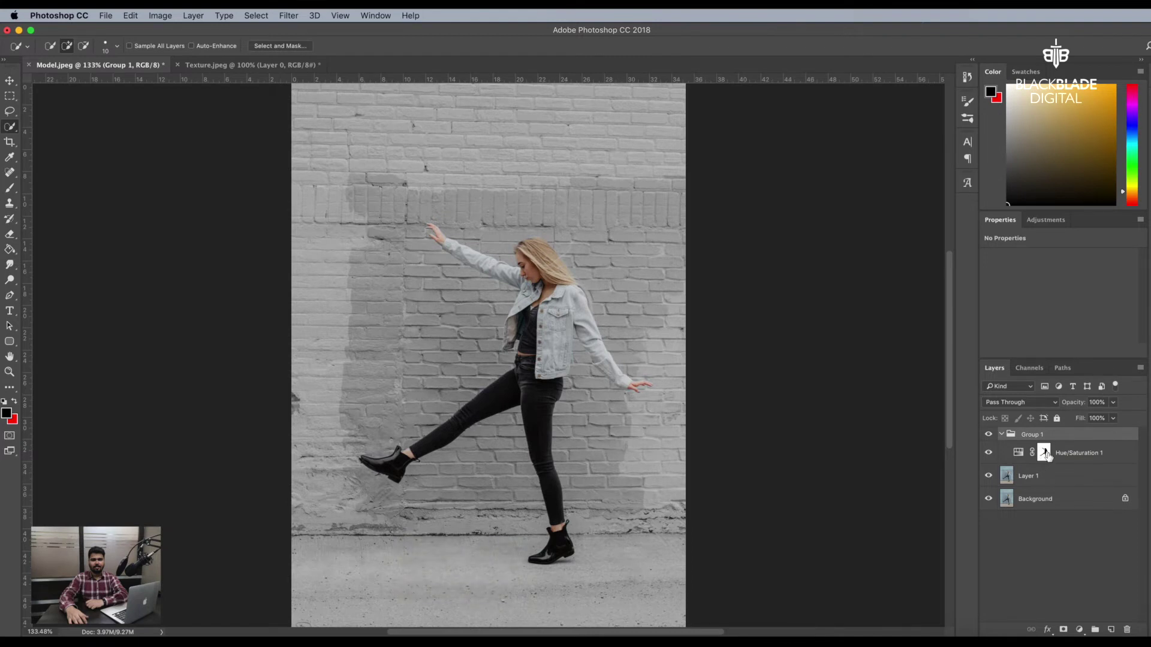
Step: Move the Hue/Saturation mask onto Group 1 and bring up the Texture.jpeg document
drag(1047, 454, 1027, 436)
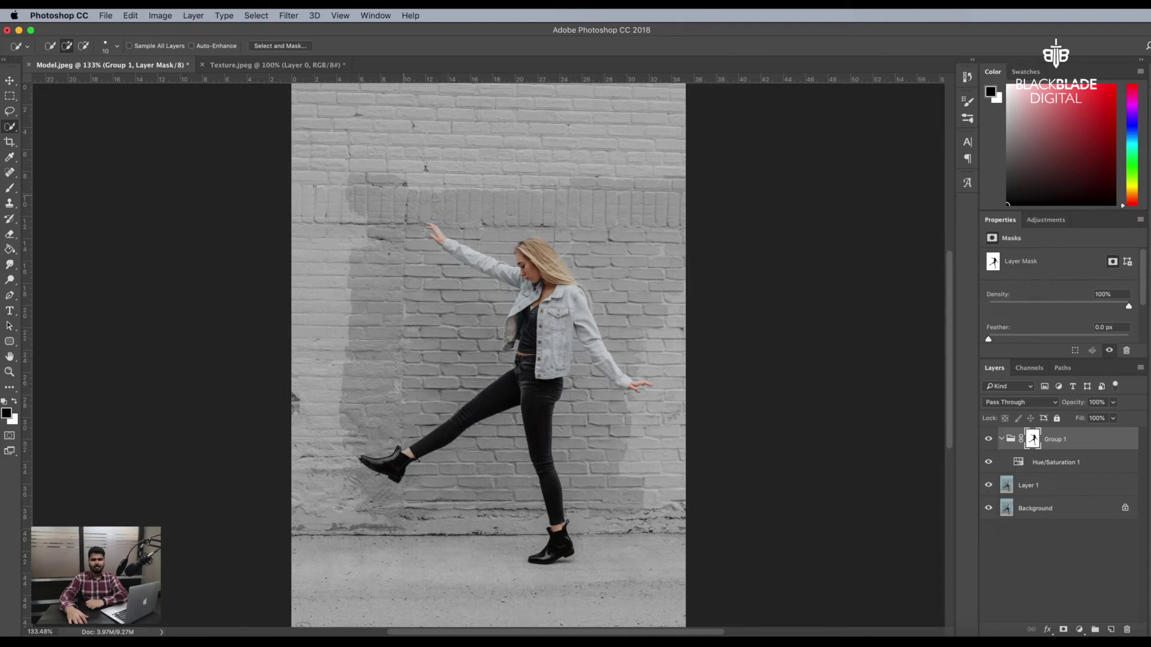
click(264, 66)
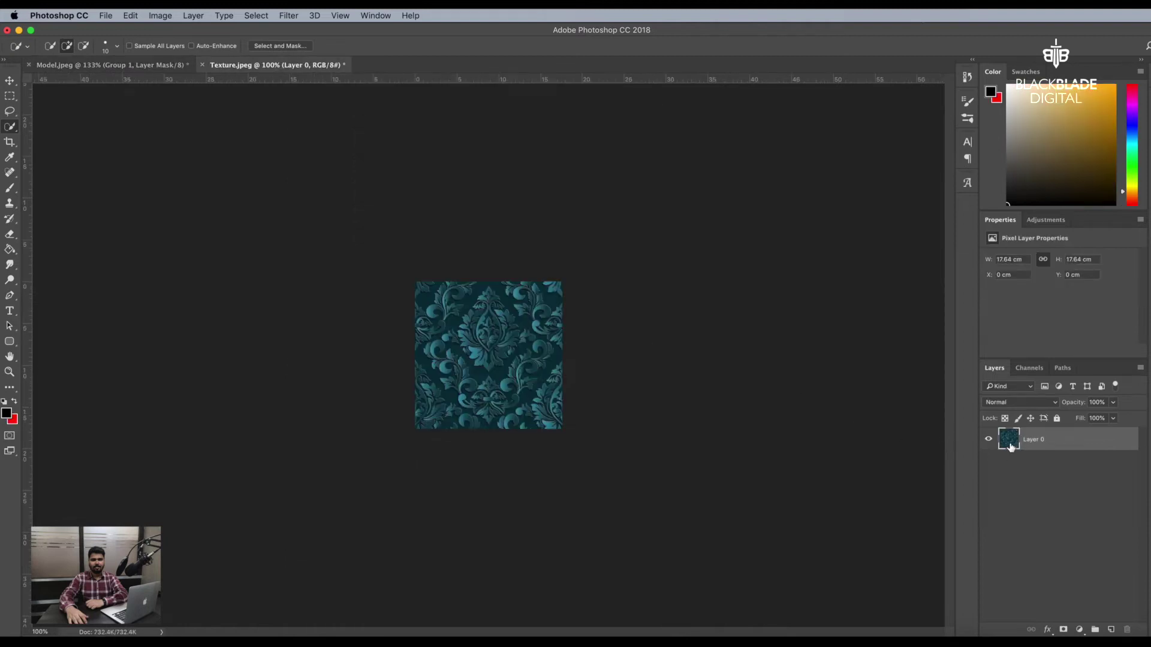
Step: Copy the texture's Layer 0 into Model.jpeg and centre it behind the model
mouse_move(1008, 441)
mouse_down()
mouse_move(233, 184)
mouse_move(134, 65)
mouse_up()
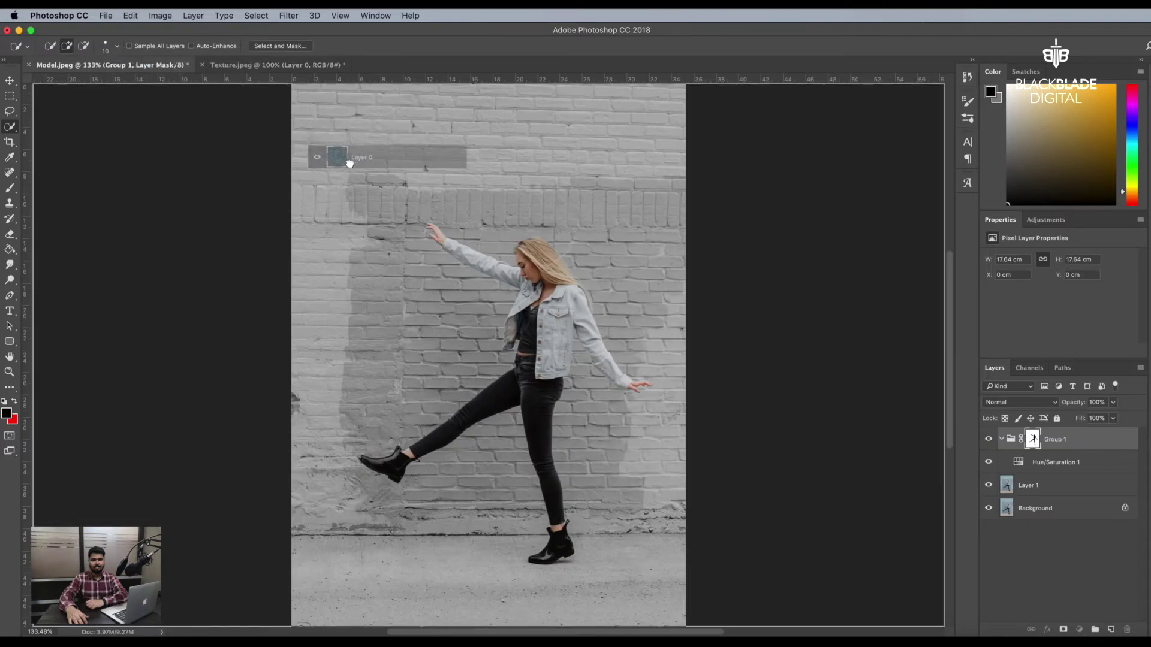
drag(134, 65, 382, 173)
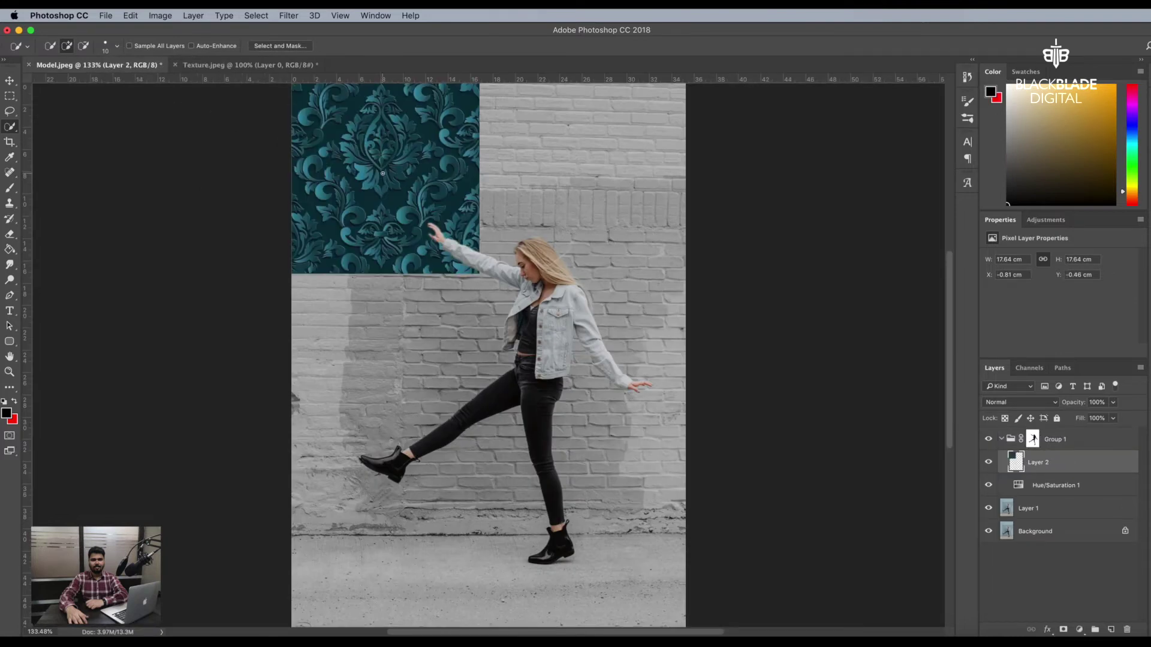
scroll(382, 173, right, 3)
scroll(382, 174, left, 2)
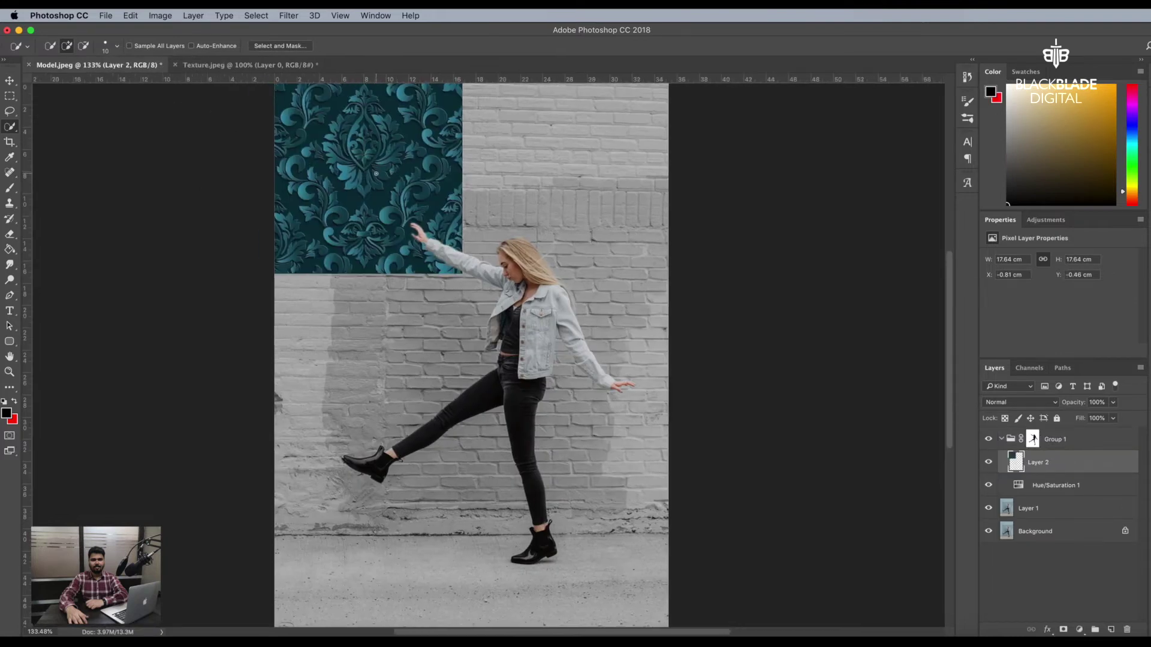
key(v)
mouse_move(360, 149)
mouse_down()
mouse_move(479, 286)
mouse_move(468, 329)
mouse_up()
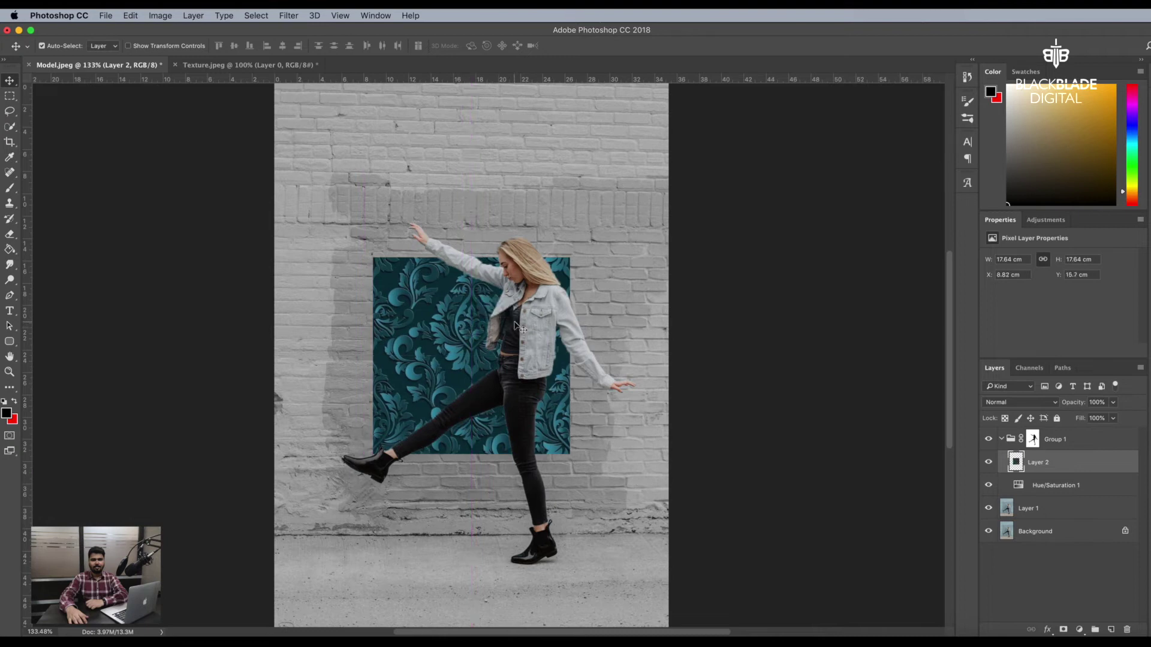
Step: Scale Layer 2 to about 144% and raise it to cover the wall down to the pavement
key(ctrl+t)
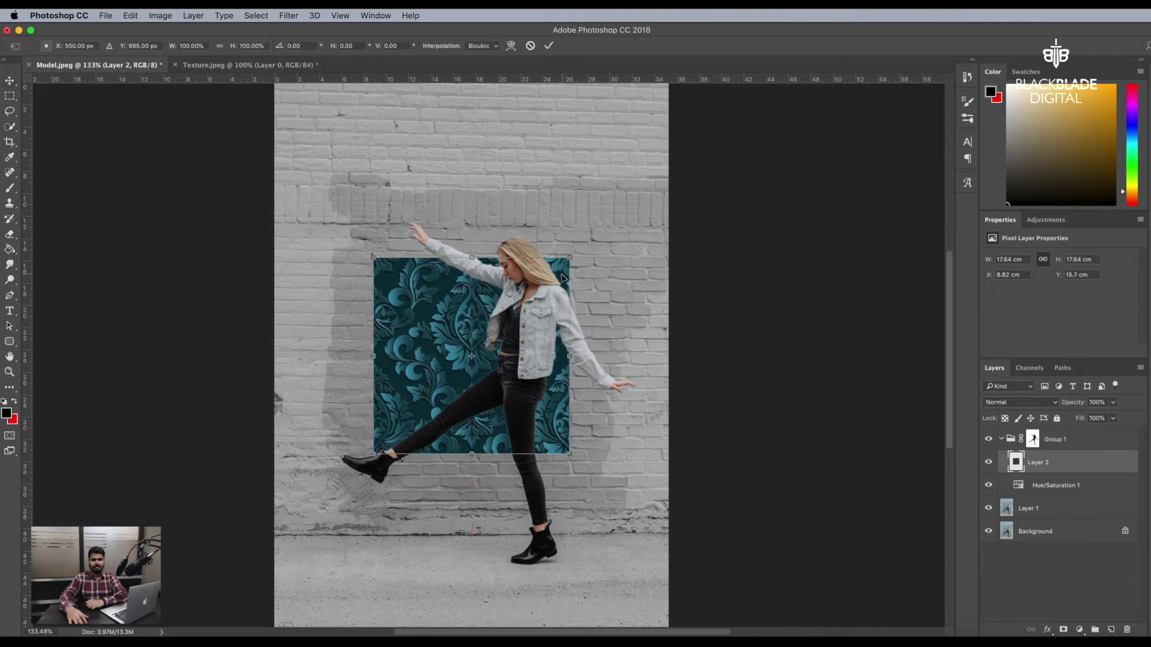
drag(569, 258, 699, 110)
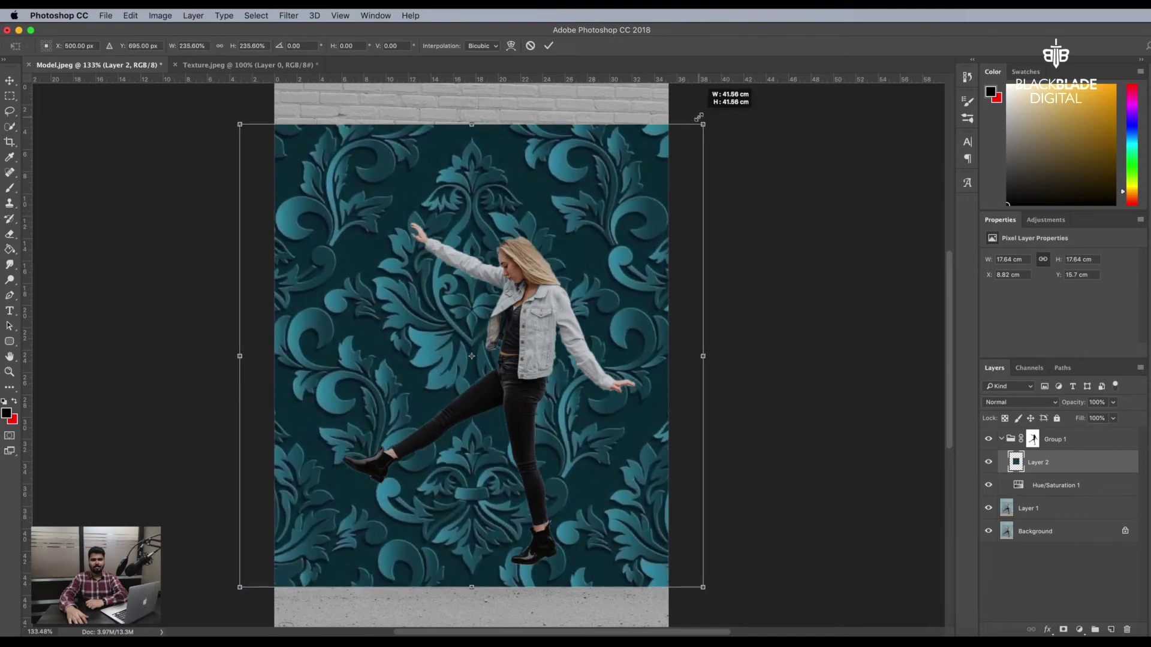
drag(536, 168, 536, 123)
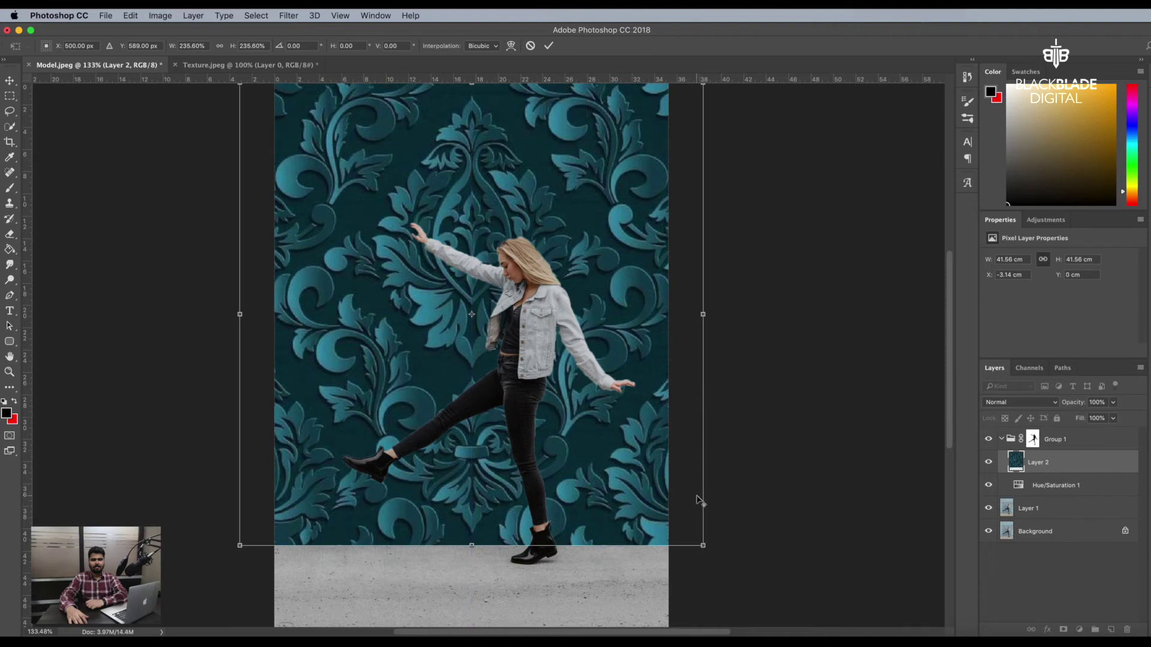
mouse_move(703, 545)
mouse_down()
mouse_move(681, 511)
mouse_move(705, 537)
mouse_up()
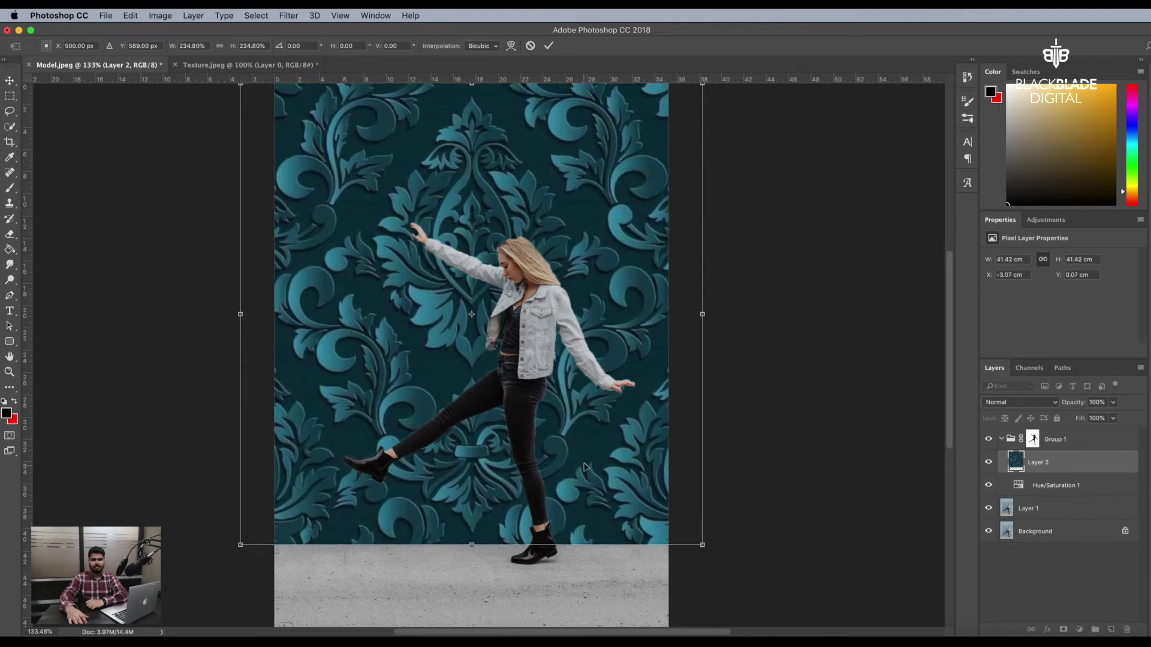
drag(587, 469, 584, 463)
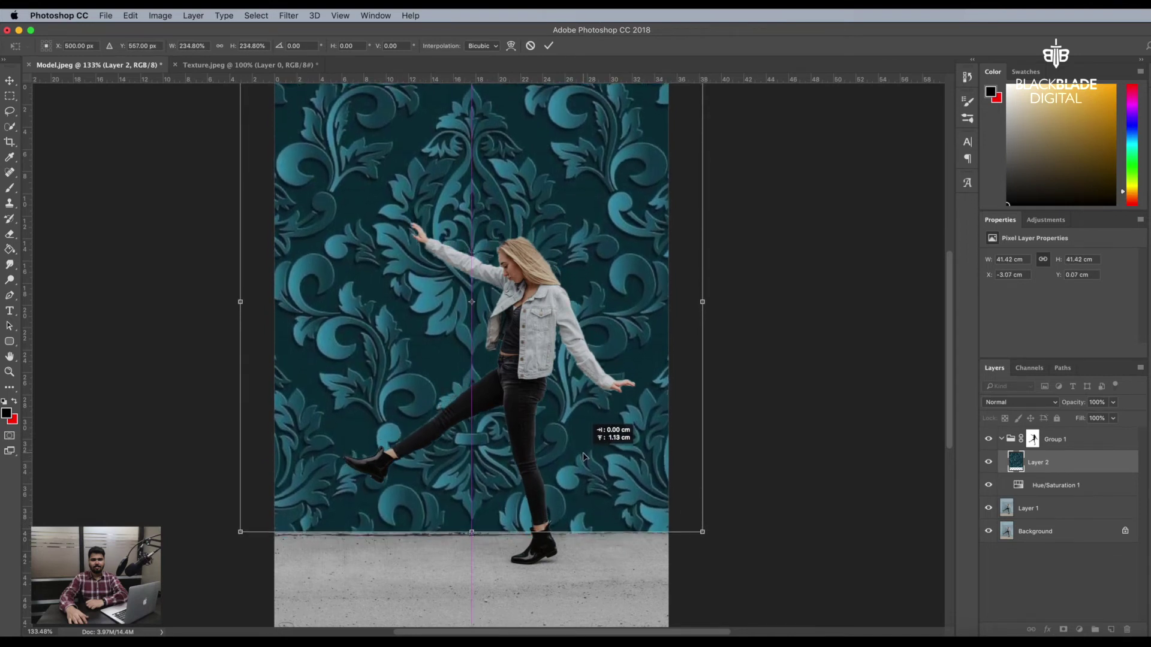
drag(583, 463, 584, 460)
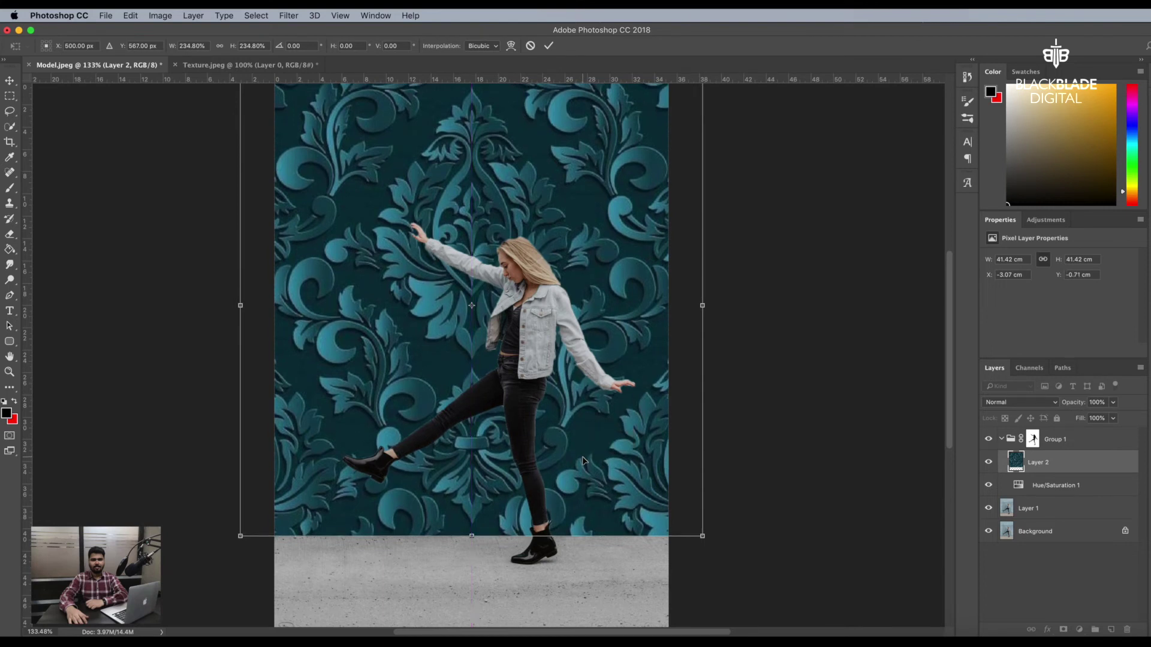
key(Return)
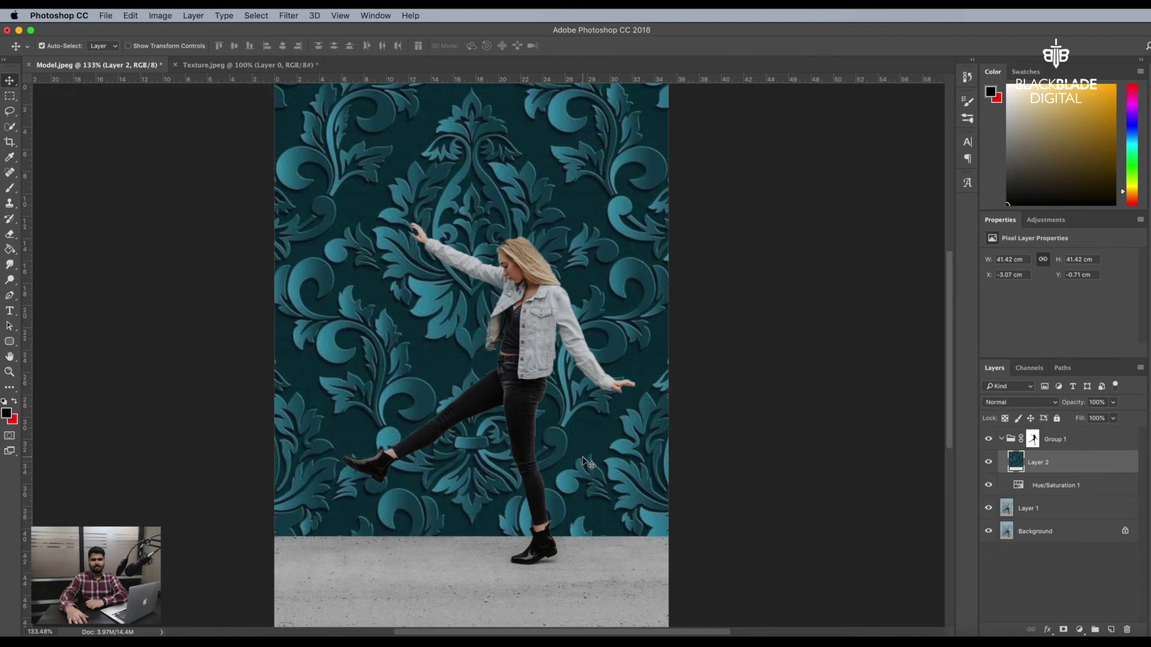
Step: Set Layer 2's blend mode to Multiply, after briefly trying Screen
click(1037, 401)
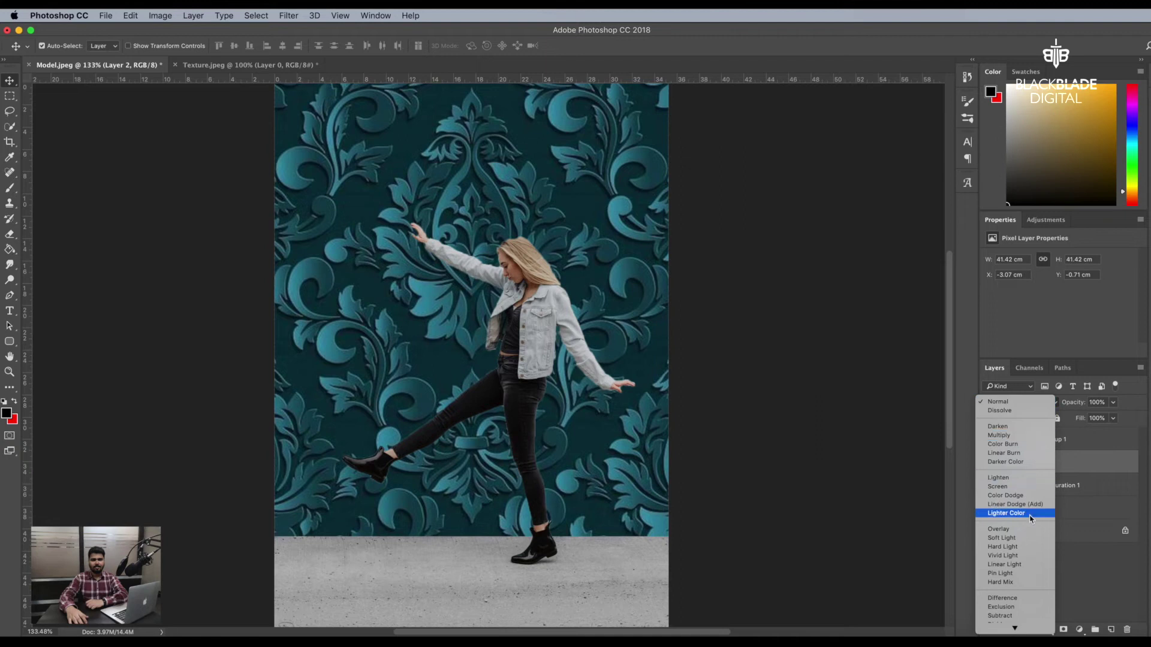
click(1018, 436)
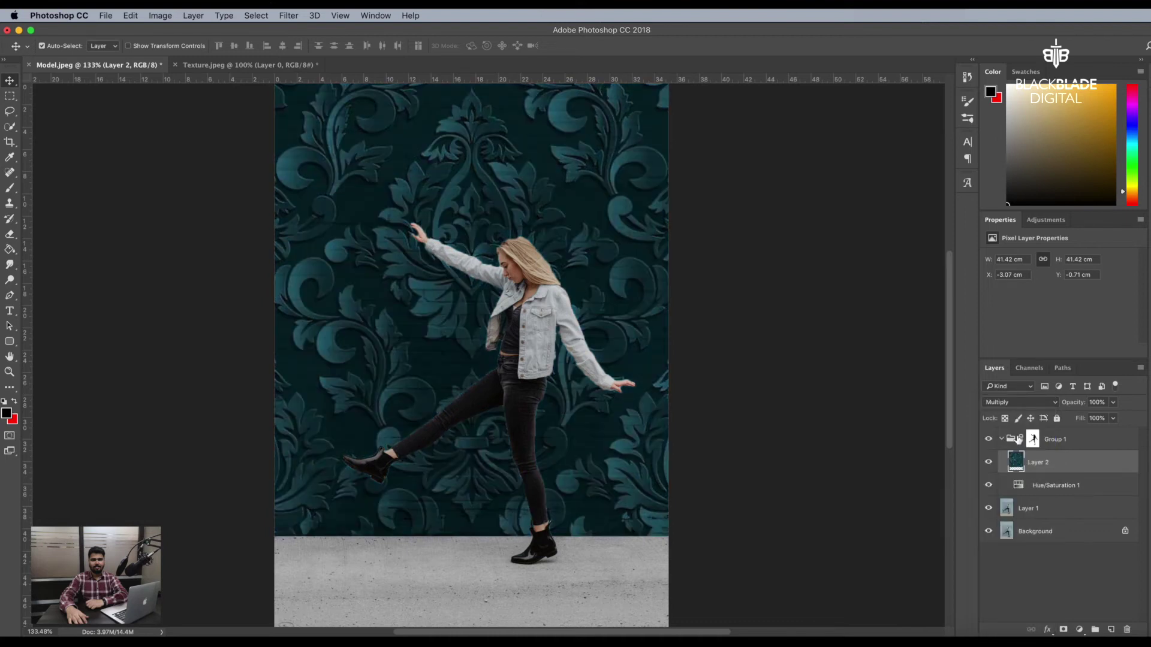
click(1019, 402)
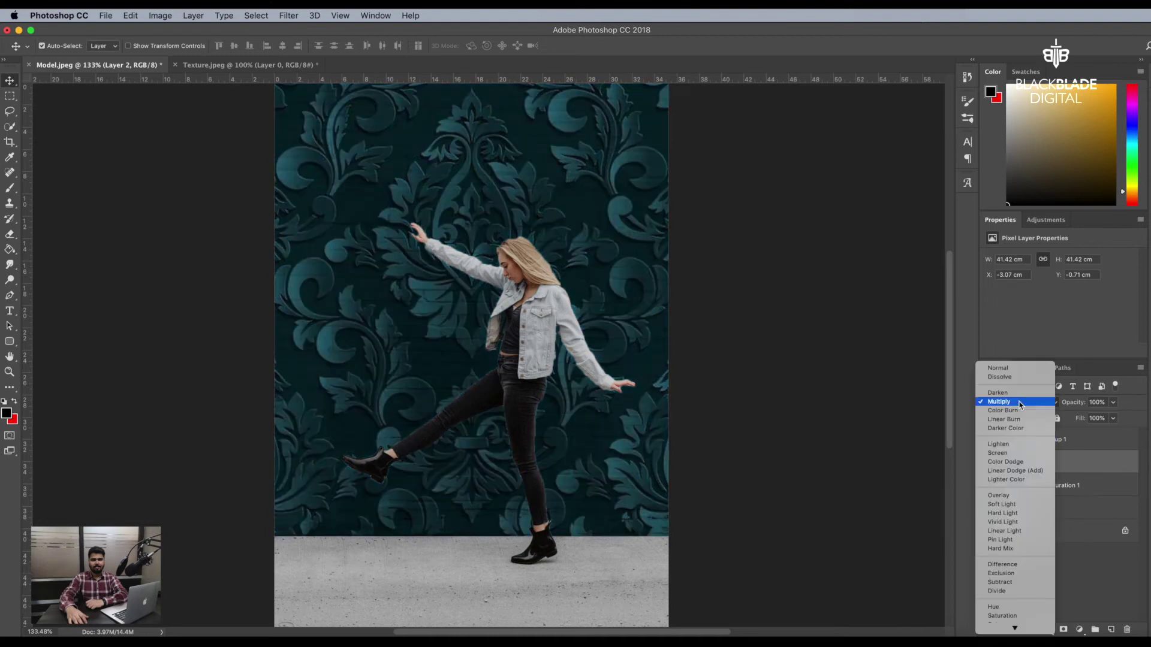
click(1017, 453)
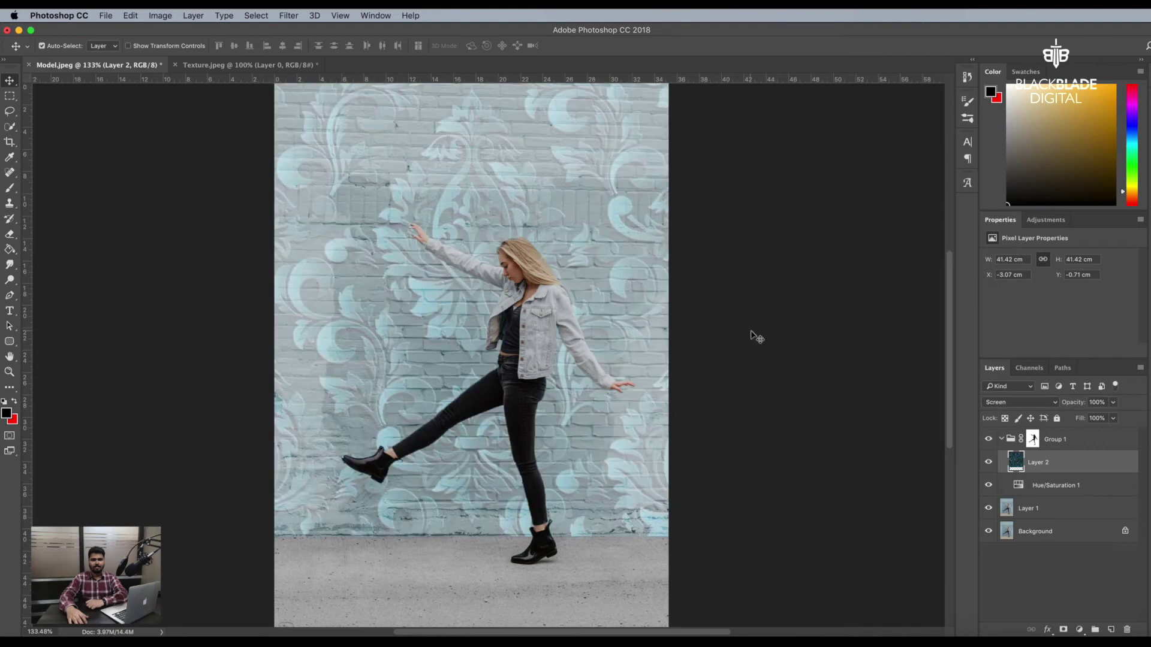
click(1043, 403)
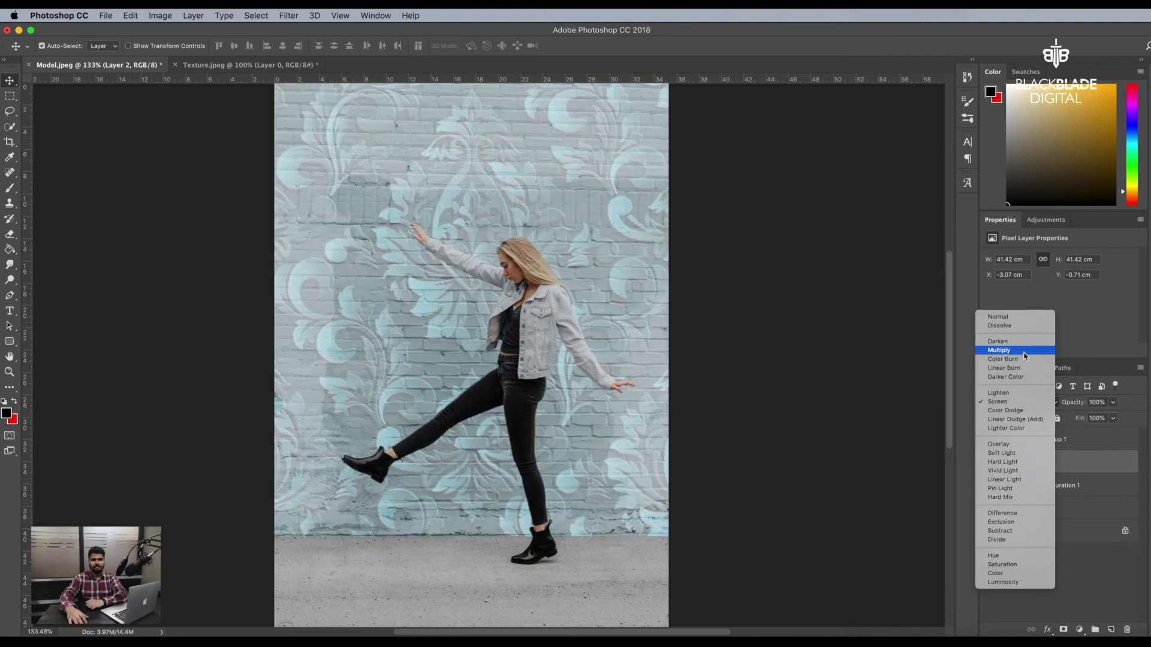
click(1000, 350)
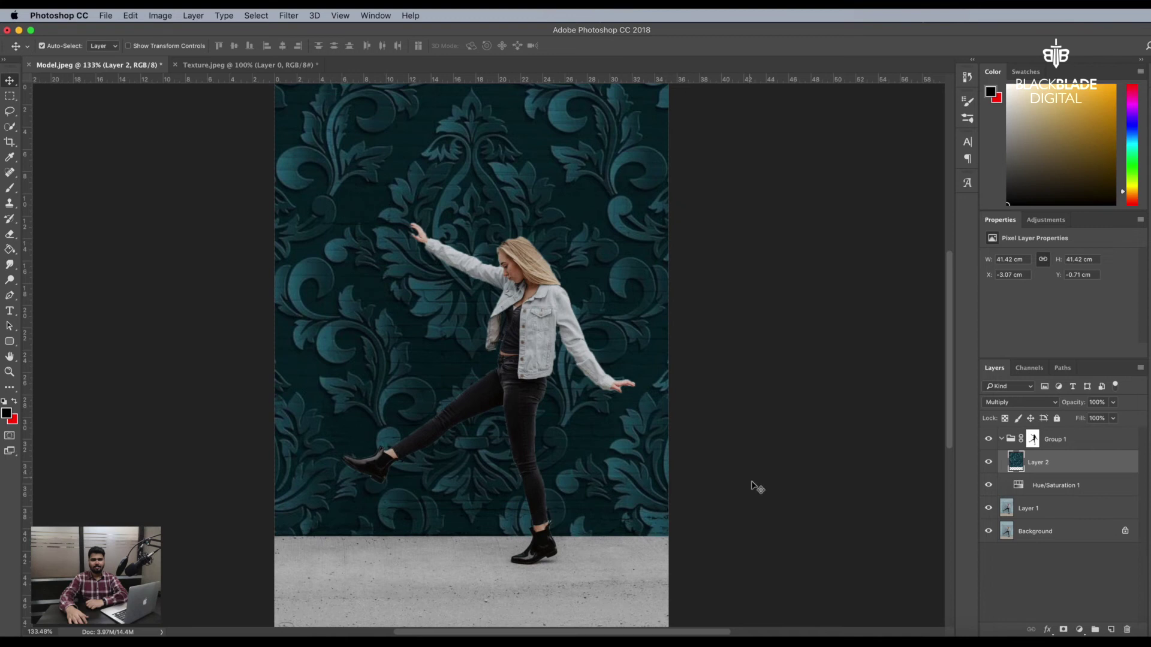
click(1047, 630)
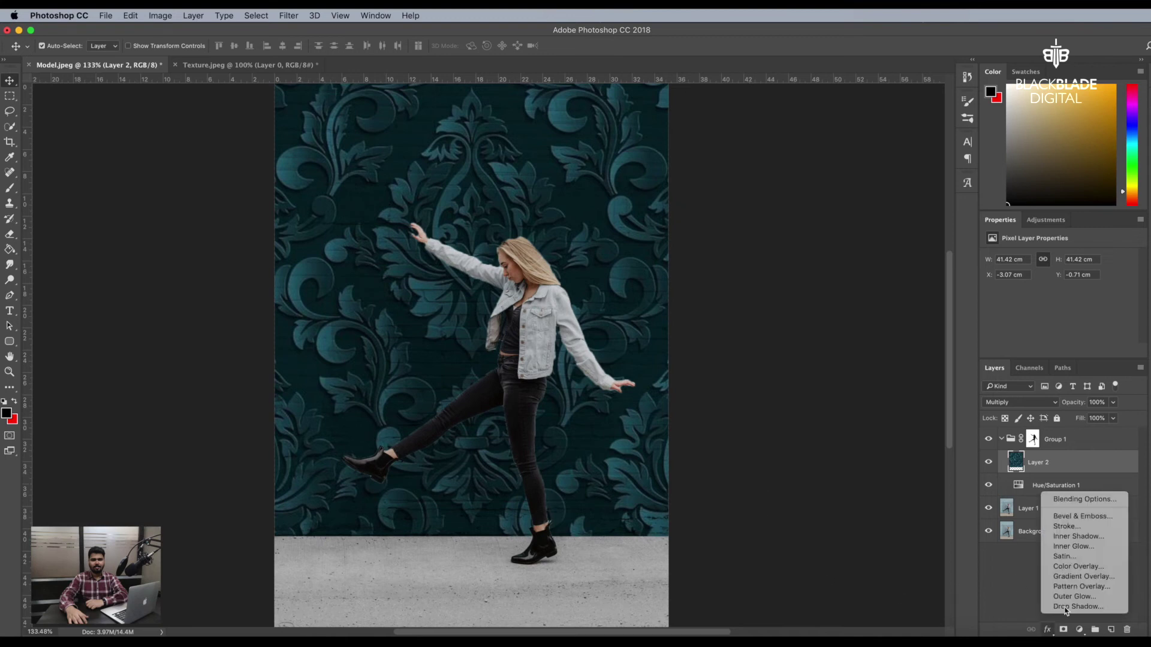
Step: In Layer 2's Blending Options, drag the This Layer white Blend If slider to about 50
click(1094, 501)
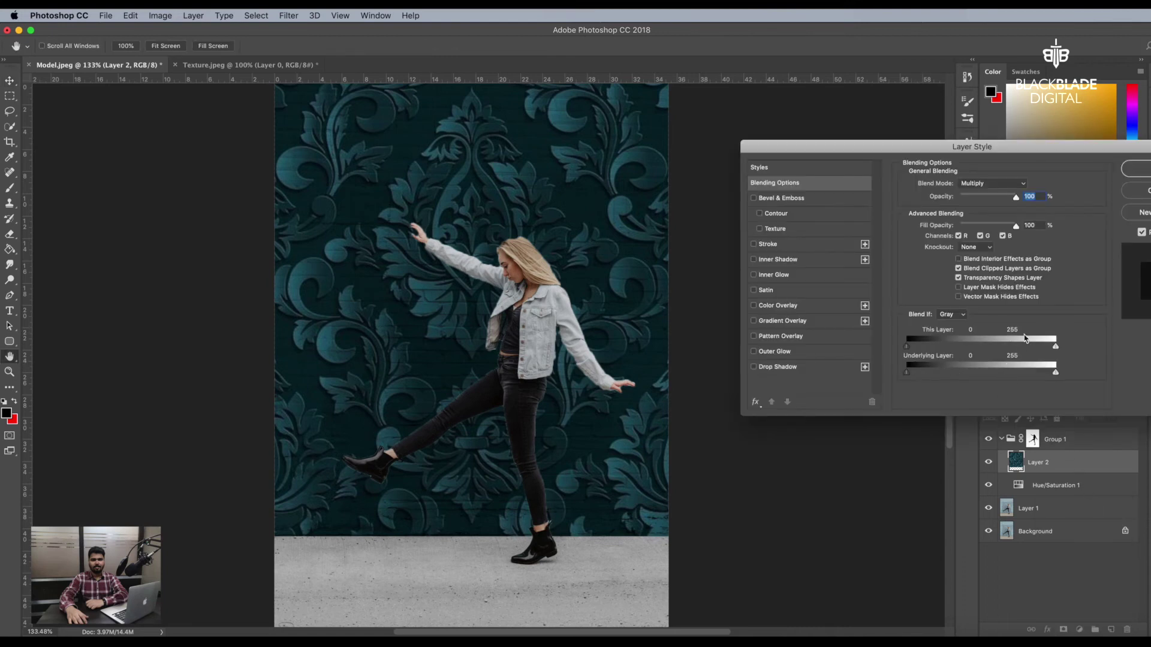
mouse_move(1055, 347)
mouse_down()
mouse_move(936, 348)
mouse_move(1056, 346)
mouse_move(988, 372)
mouse_move(1013, 379)
mouse_up()
drag(1054, 346, 936, 343)
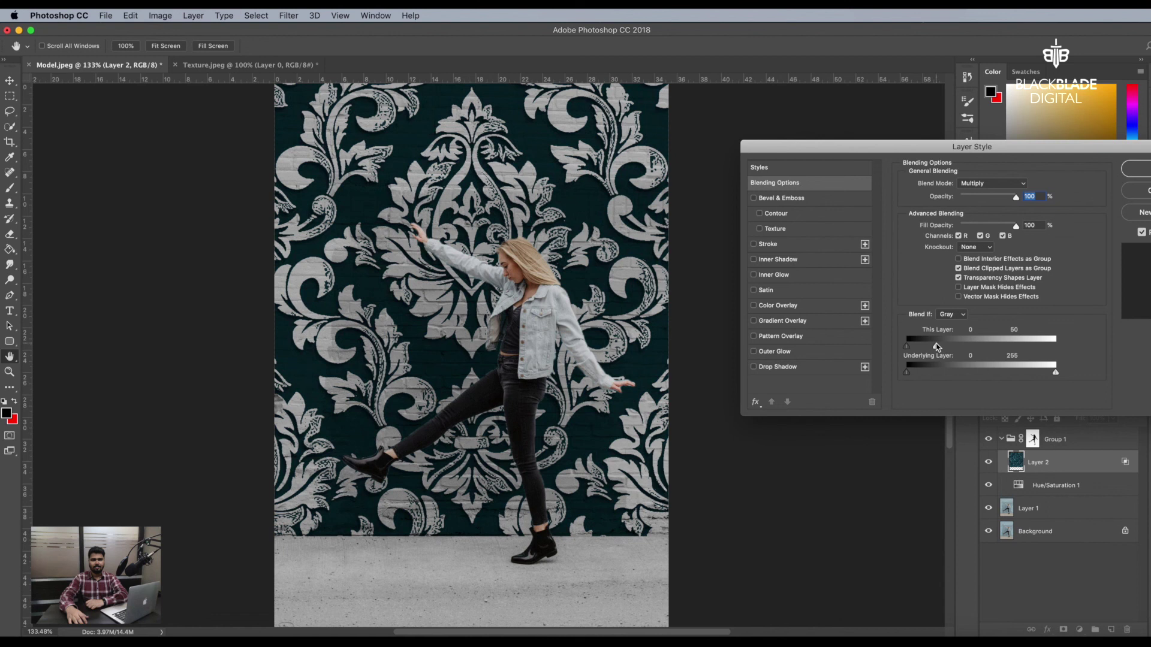
key(Return)
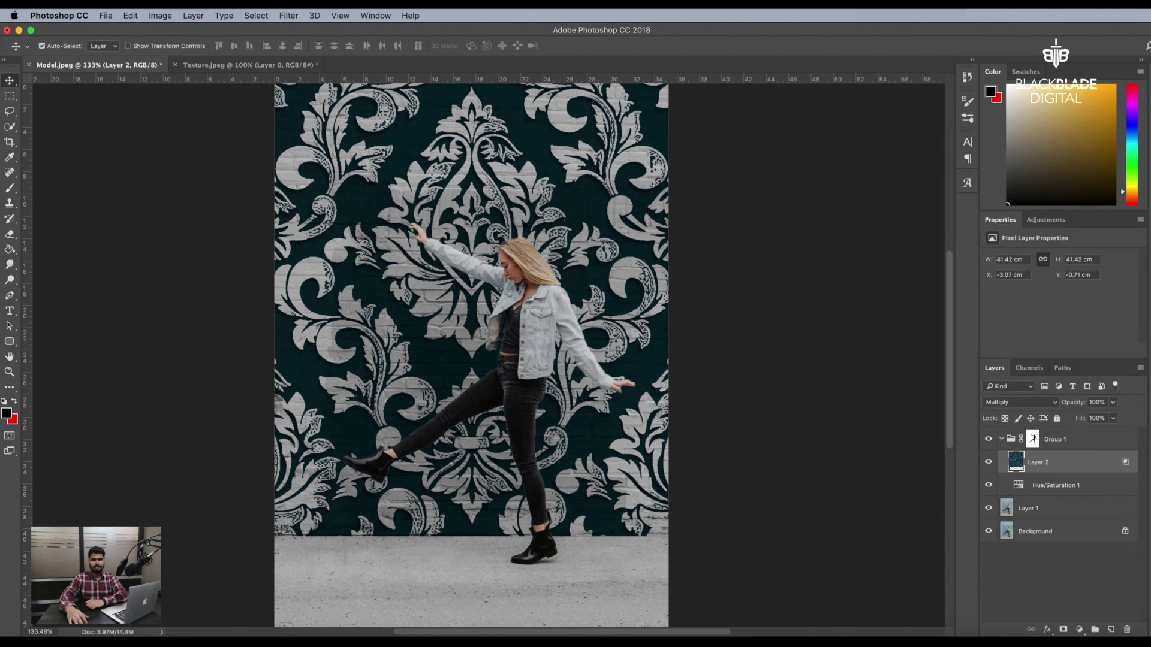